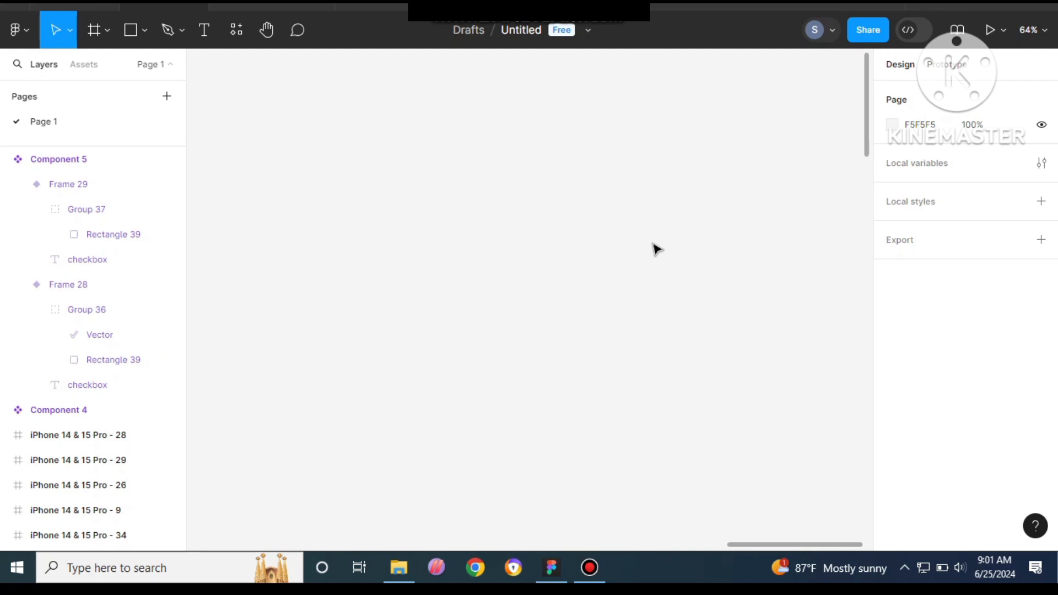
Draw an empty rectangular frame on the blank canvas area
key("f")
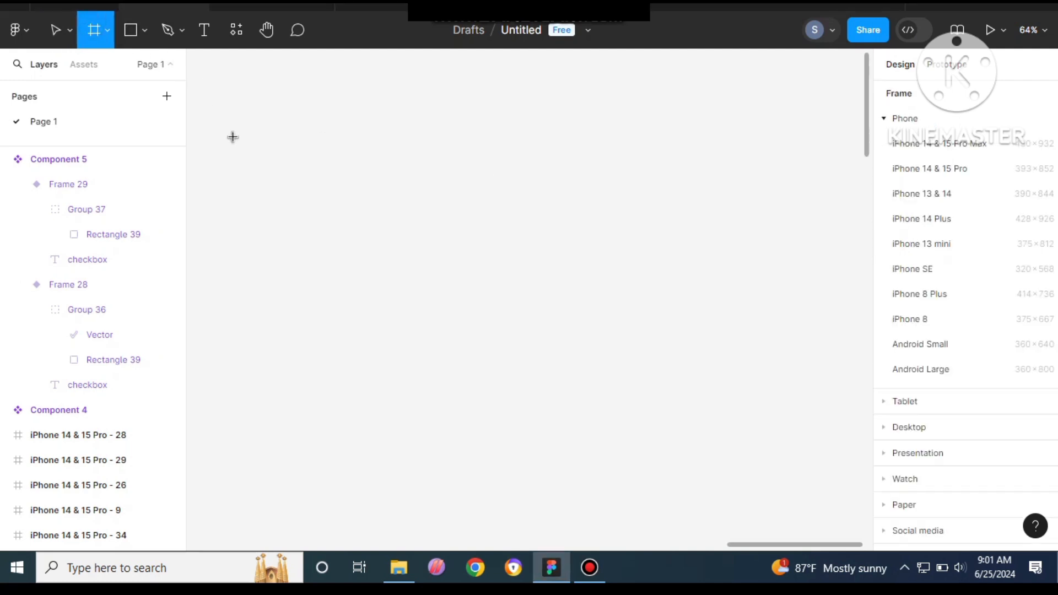
left_click_drag(382, 167, 756, 431)
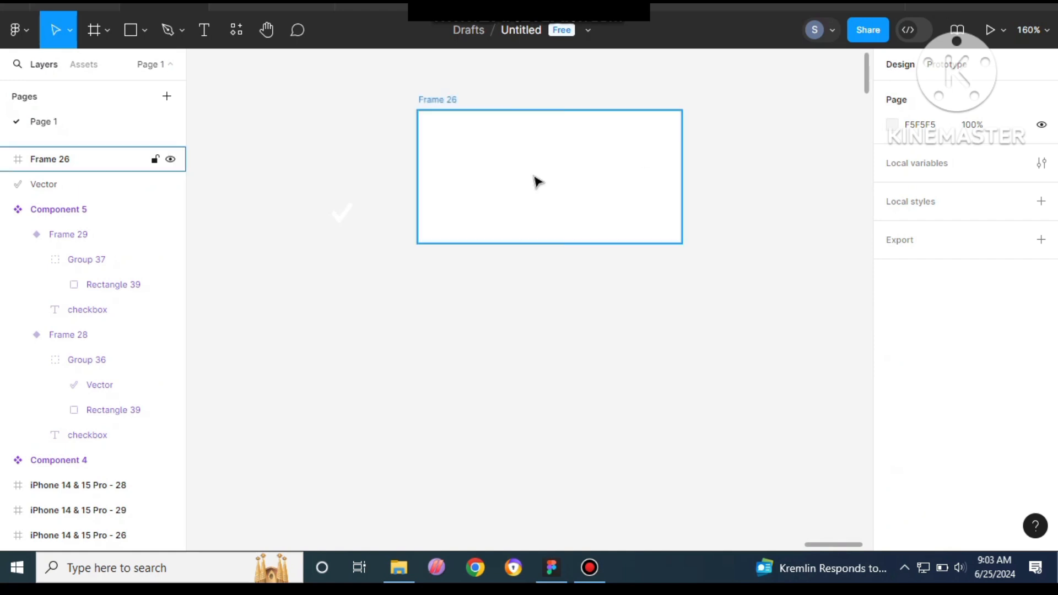
Add a text layer reading "checkbox" on the canvas below the empty frame
scroll(573, 179, "up", 2)
scroll(573, 179, "up", 1)
scroll(573, 179, "down", 1)
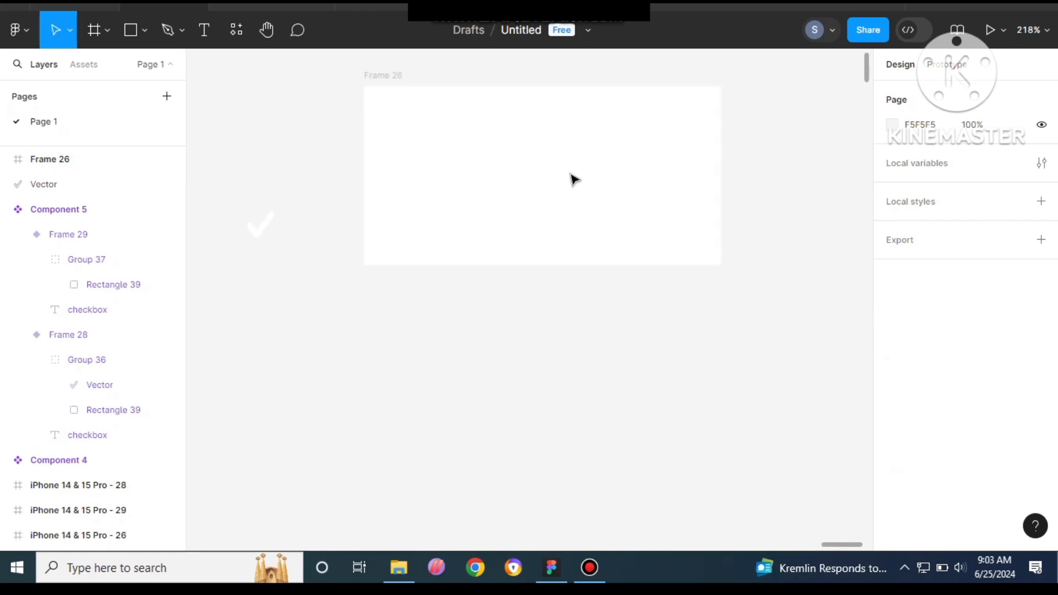
scroll(573, 179, "down", 1)
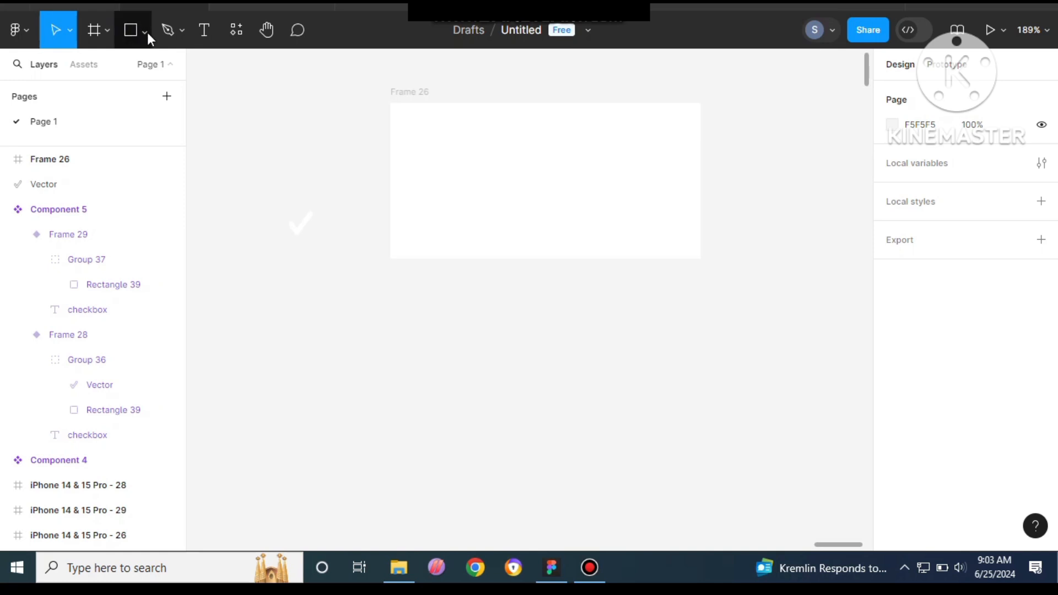
left_click(203, 32)
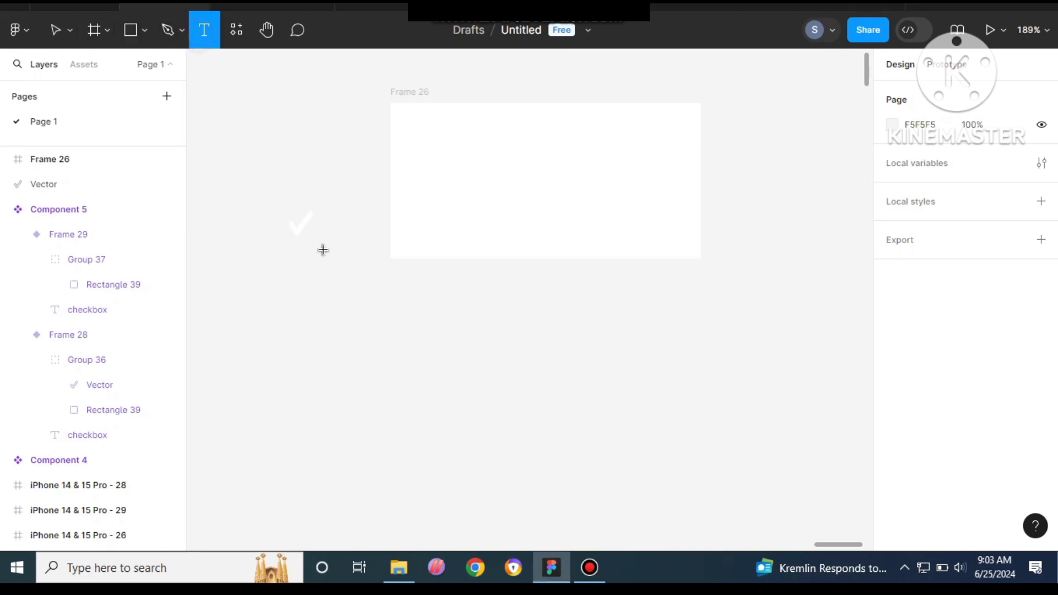
left_click(424, 327)
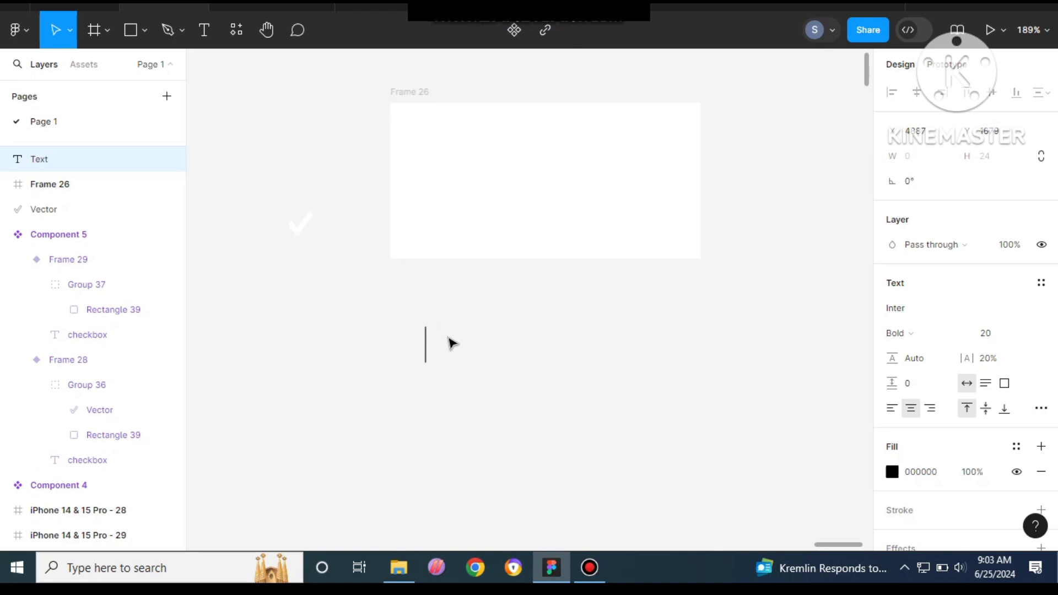
type("chec")
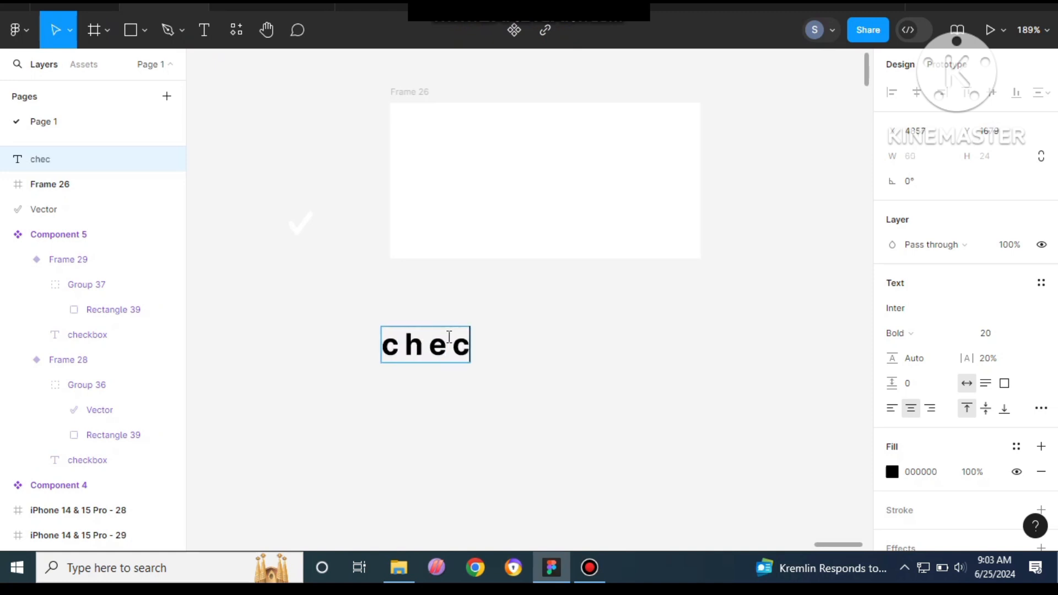
type("kbox")
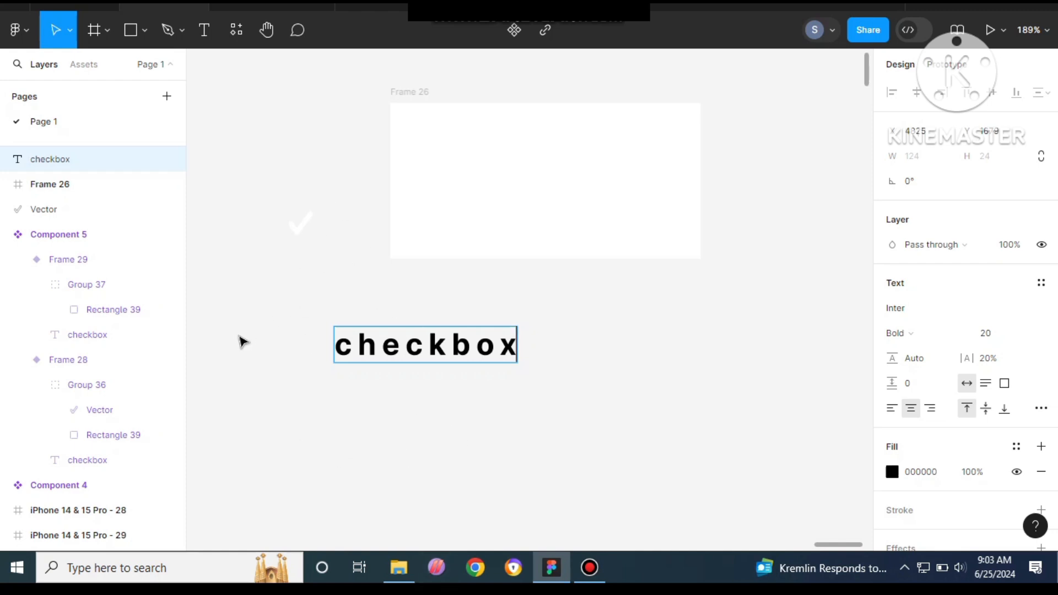
left_click(438, 428)
left_click(296, 357)
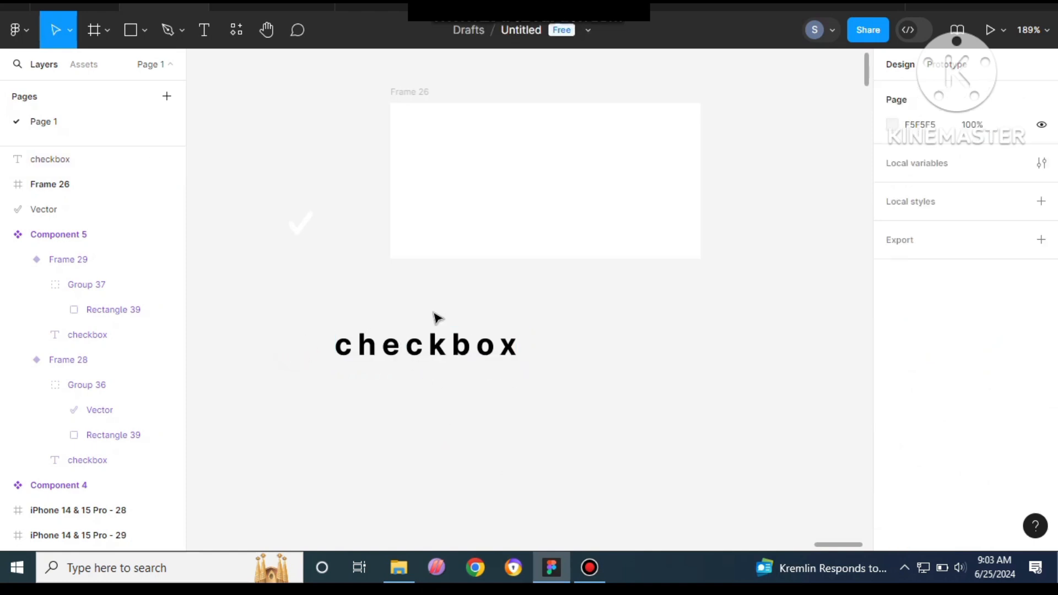
Draw a 27 × 27 square, set its corner radius to 4, and place it directly before the checkbox text
left_click(129, 30)
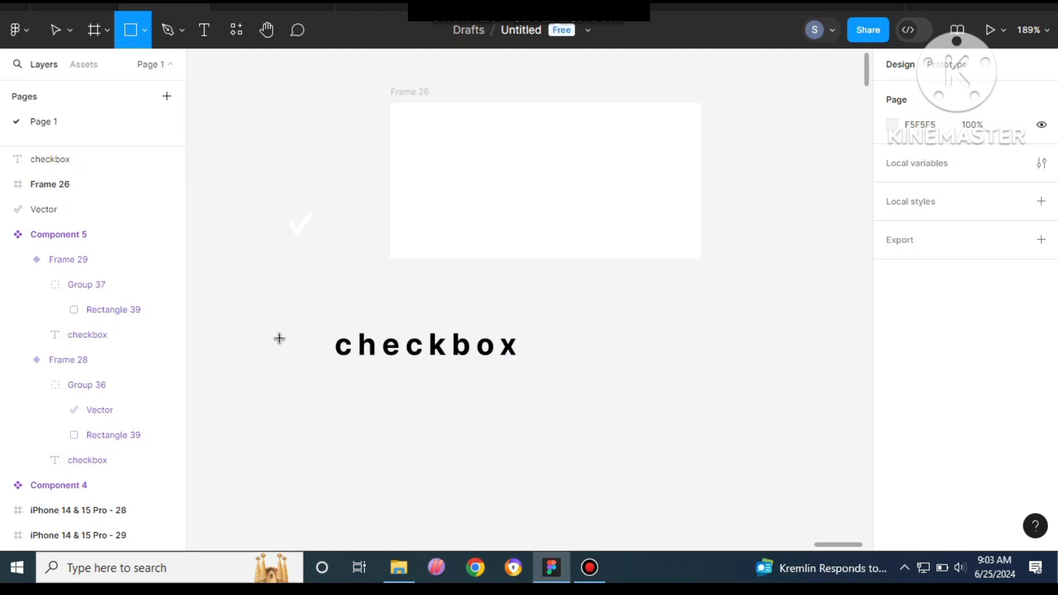
left_click_drag(279, 338, 318, 376)
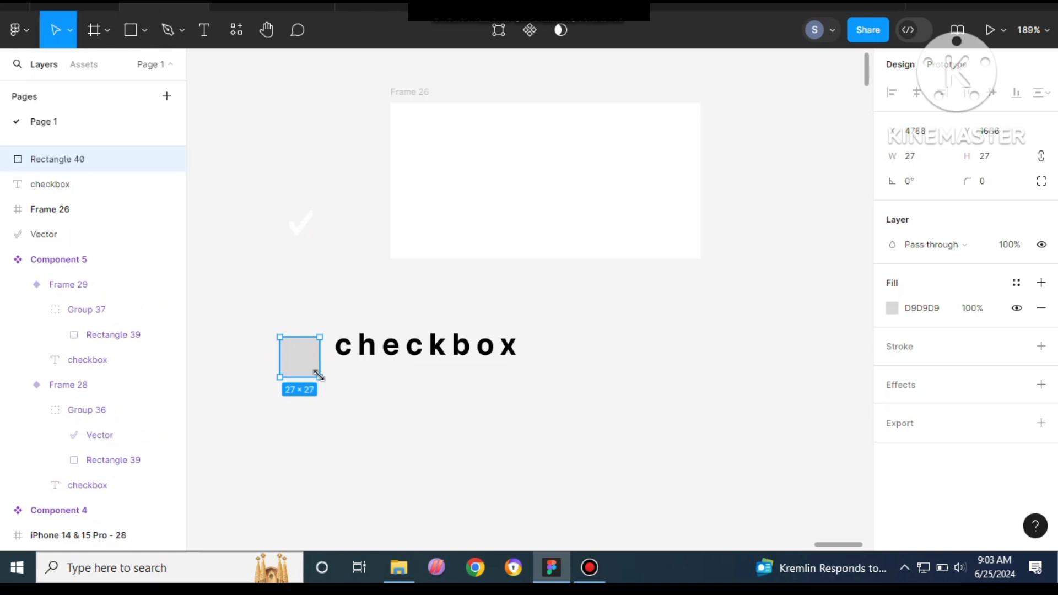
left_click(979, 185)
left_click_drag(979, 184, 1034, 173)
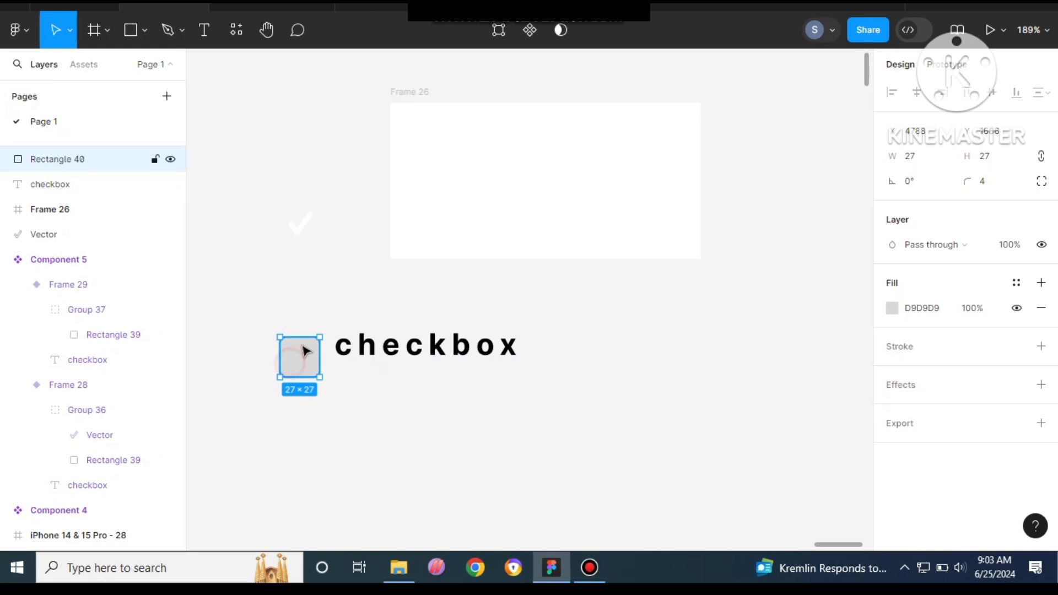
left_click_drag(300, 355, 303, 359)
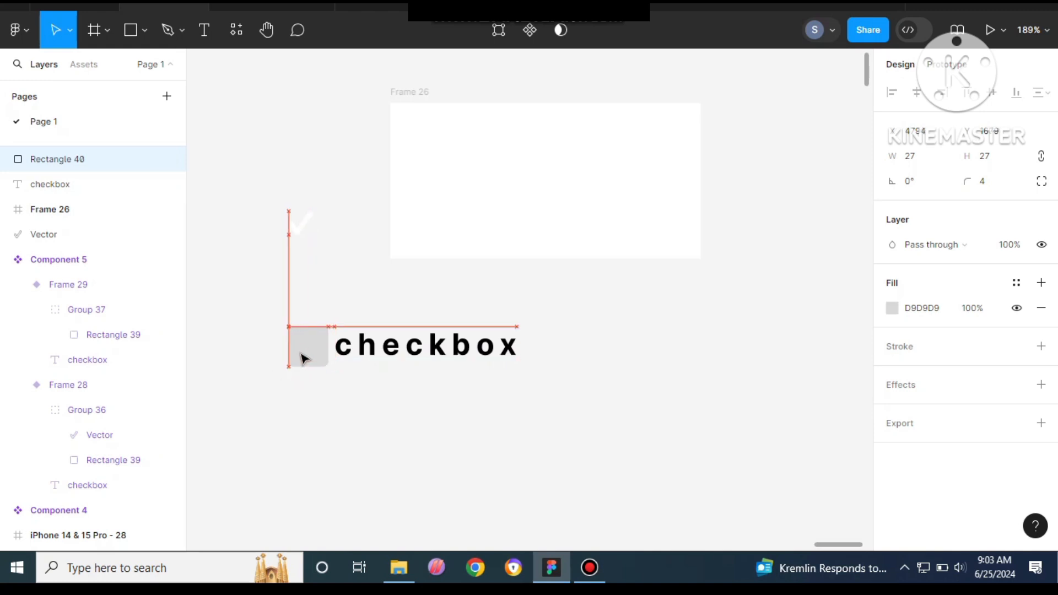
Recolor the checkbox text with the grey D9D9D9 sampled from the square
left_click(408, 348)
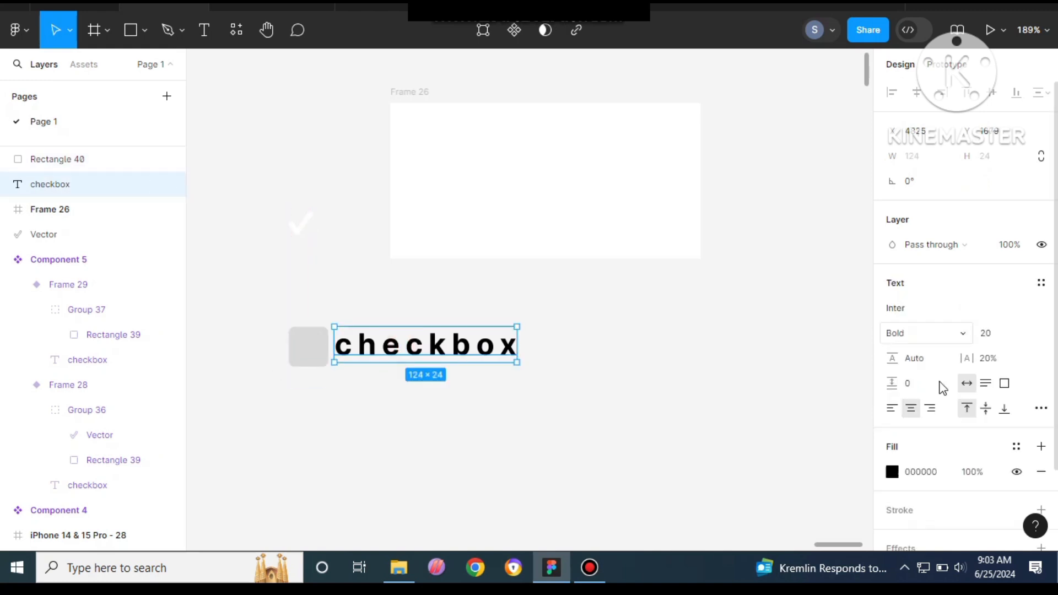
left_click(892, 472)
left_click(709, 364)
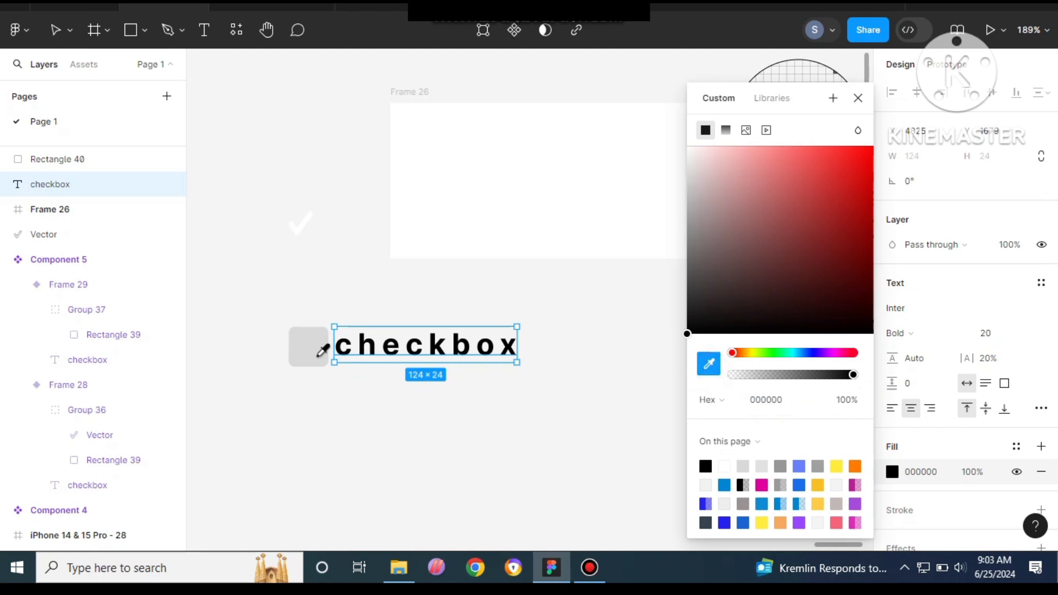
left_click(307, 357)
left_click(373, 453)
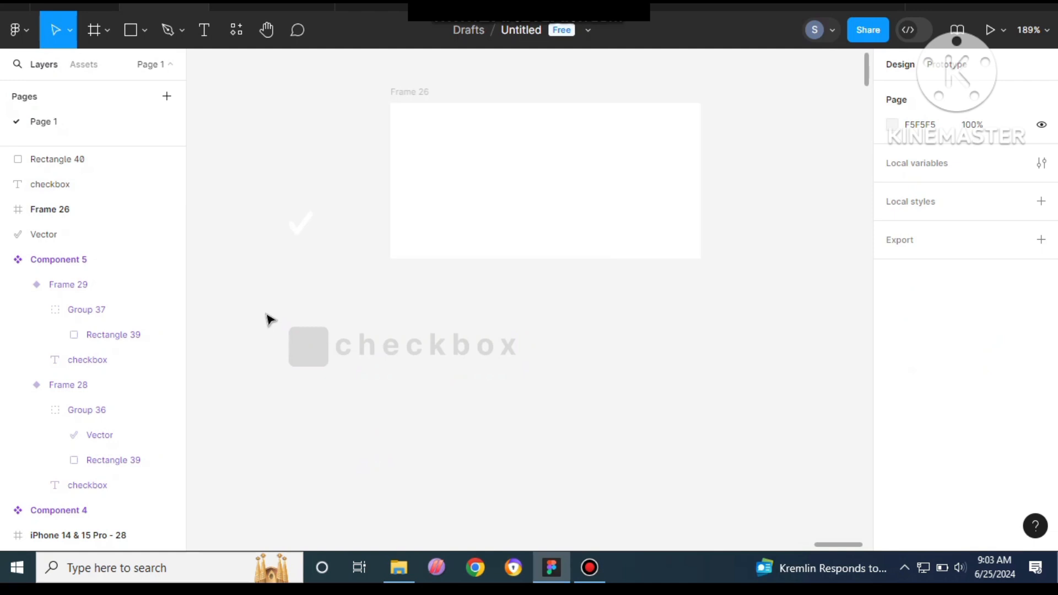
Wrap the grey square and checkbox text in one frame and place a duplicate of it directly below
left_click_drag(271, 312, 549, 419)
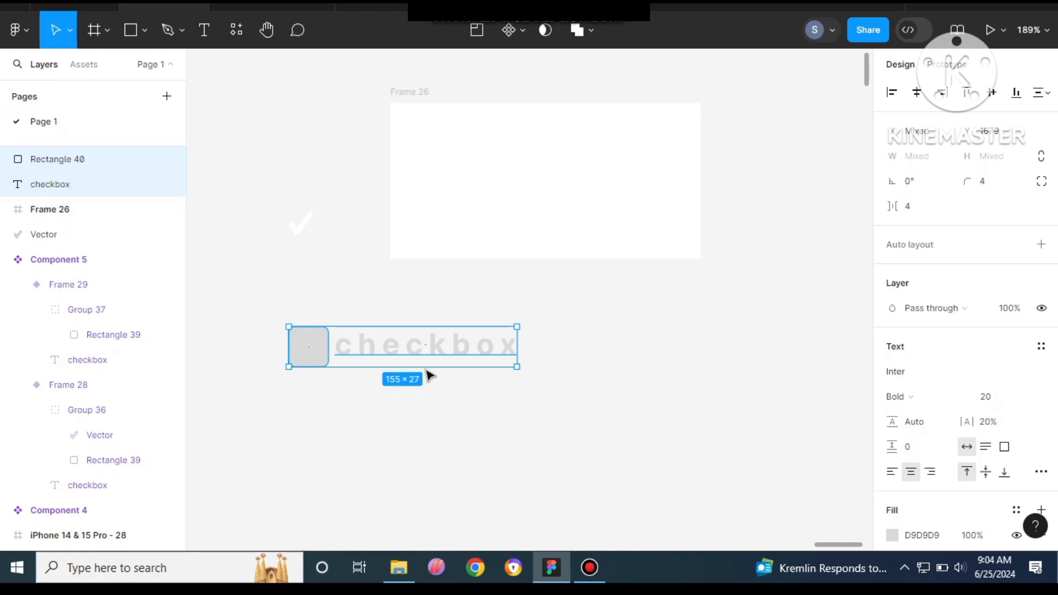
right_click(413, 348)
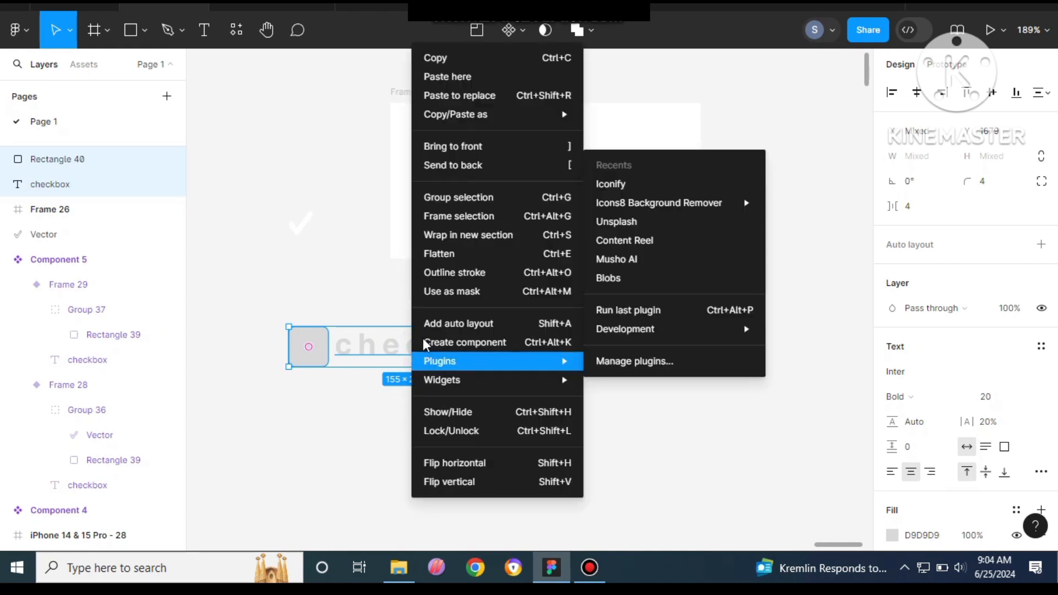
left_click(465, 229)
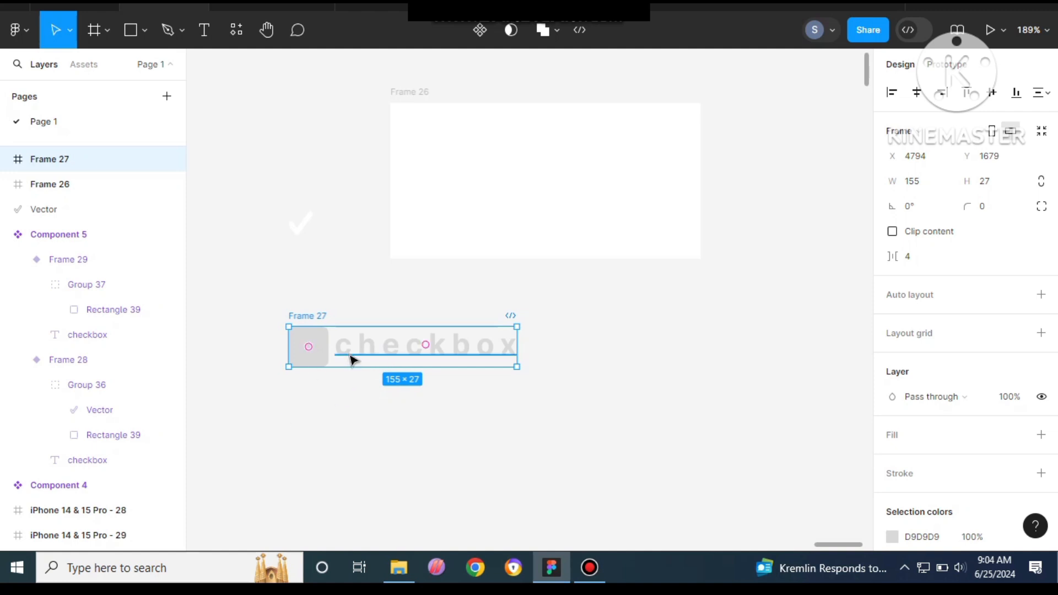
left_click_drag(350, 359, 349, 413, "alt")
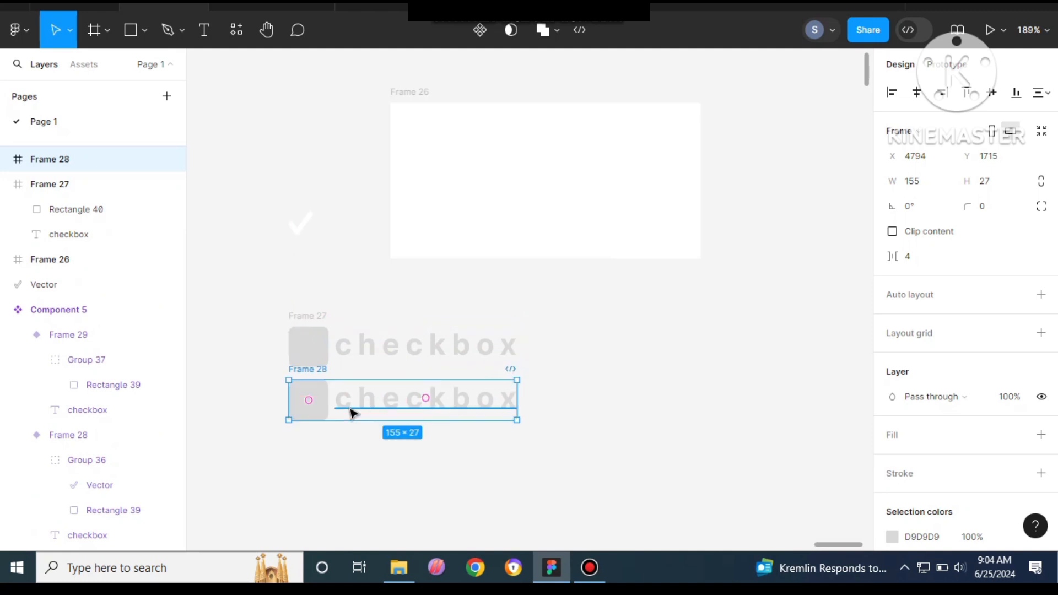
Set the fill of the duplicate's square and checkbox text to blue 2622EF
left_click(321, 405)
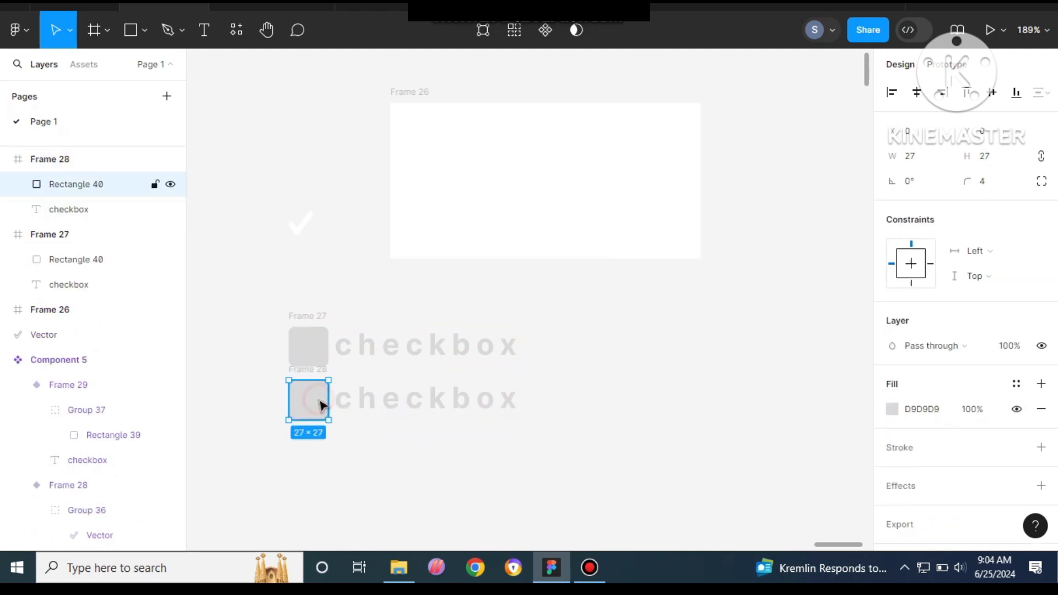
left_click(892, 409)
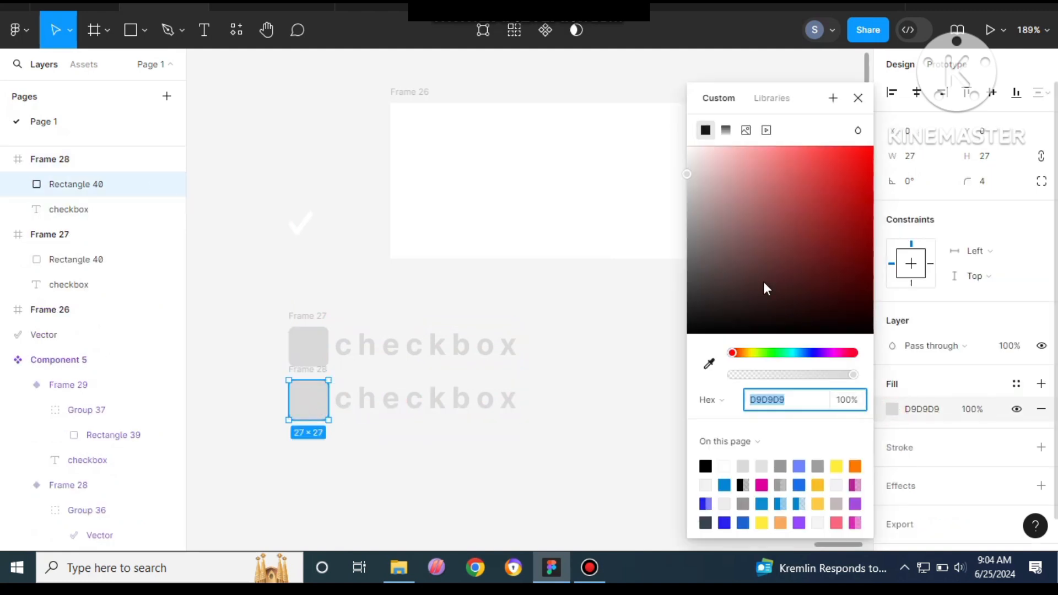
left_click(724, 522)
left_click(404, 407)
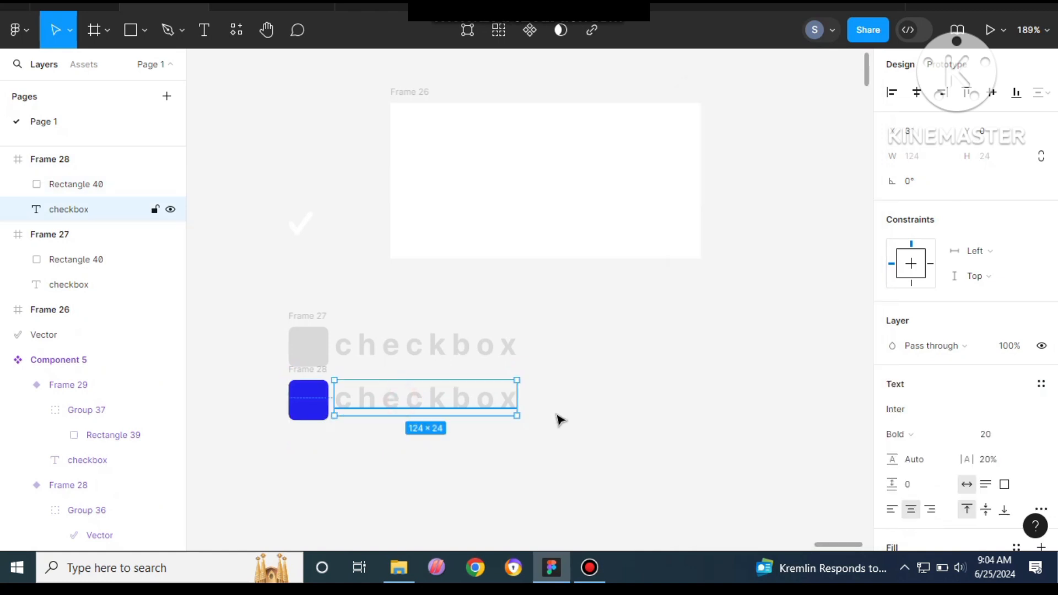
scroll(923, 386, "down", 4)
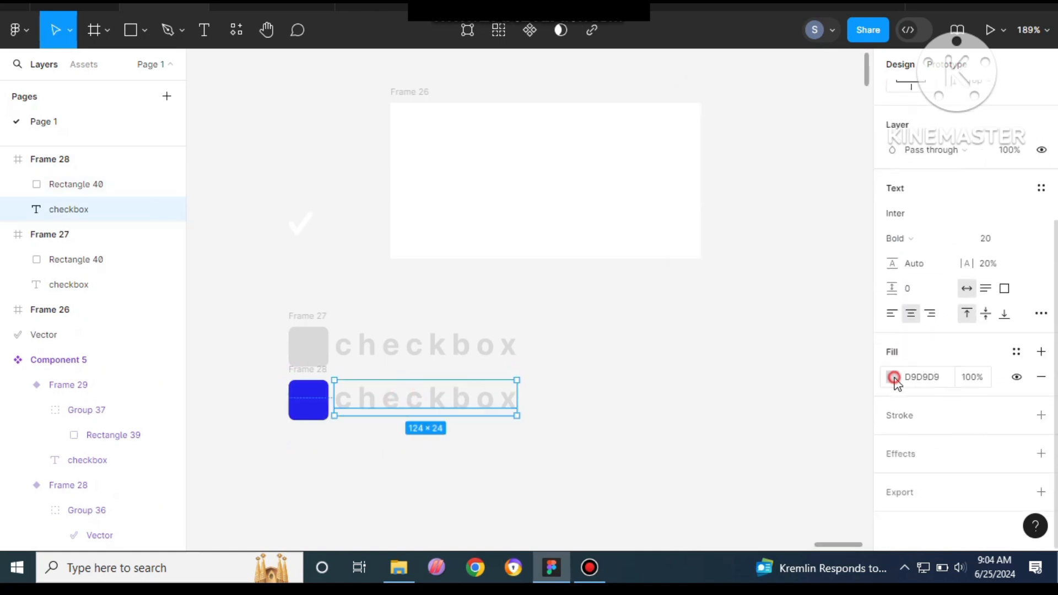
left_click(893, 377)
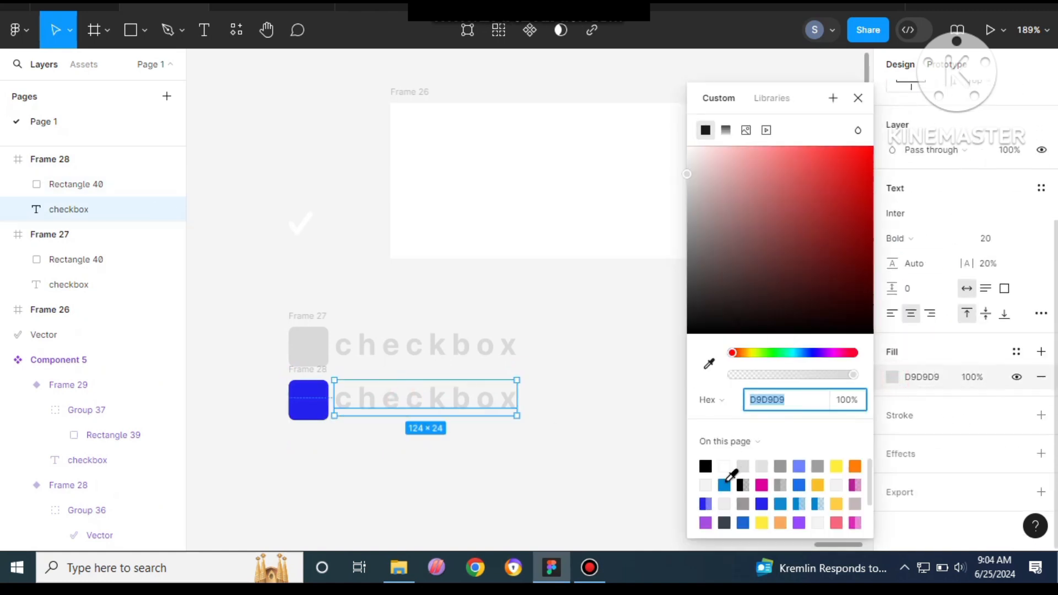
left_click(761, 502)
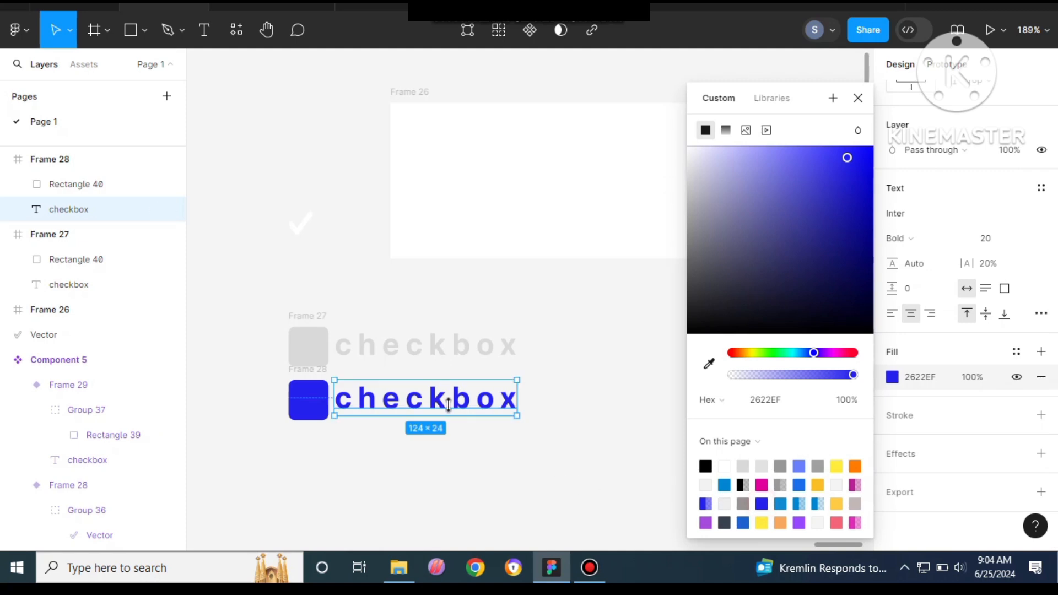
left_click(509, 468)
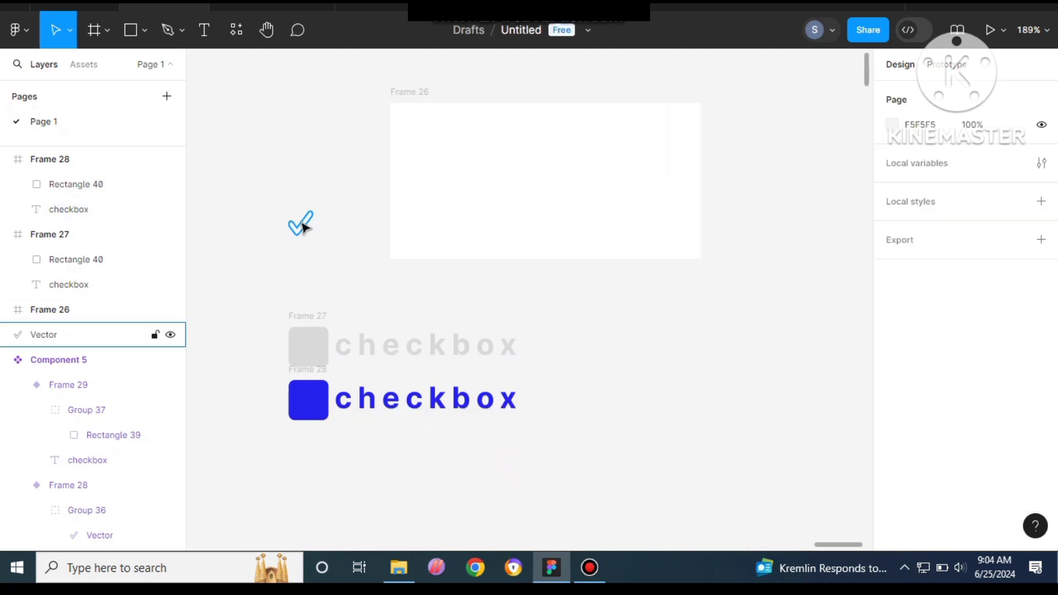
Move the white checkmark vector onto the center of the blue square
left_click_drag(301, 226, 312, 405)
left_click(292, 450)
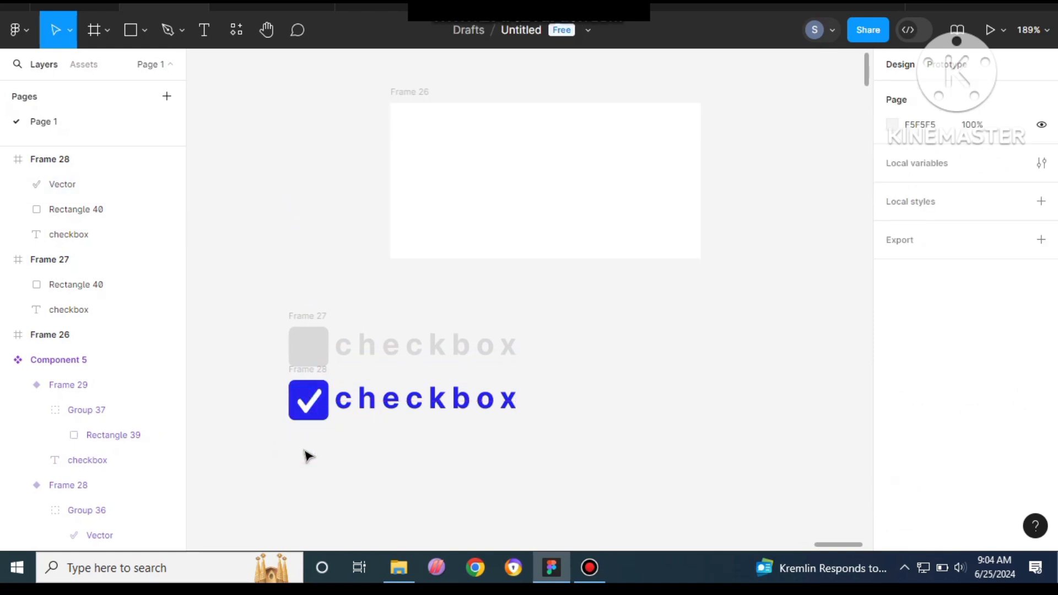
Combine the grey and blue checkbox frames into a component set
left_click_drag(253, 272, 577, 471)
left_click(504, 28)
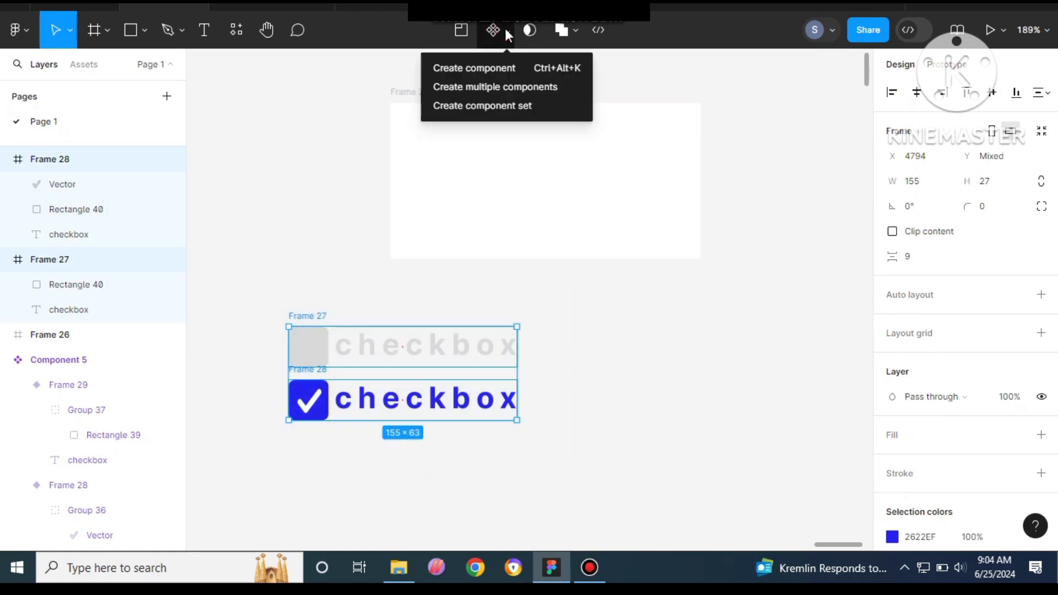
left_click(488, 103)
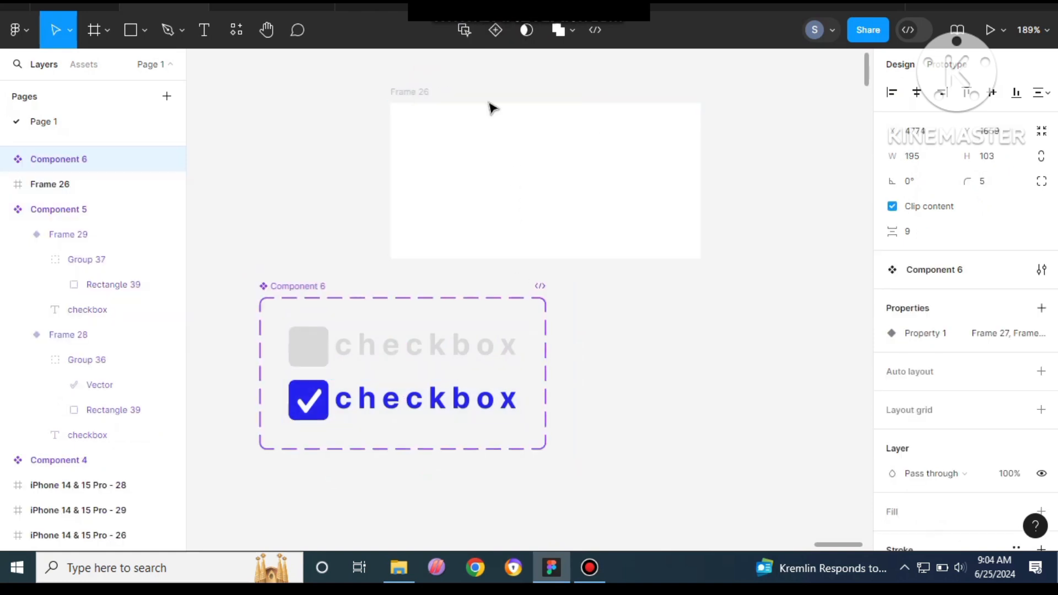
Add an on-tap prototype interaction from the grey variant to the blue one, with a duration of 200 ms
left_click(422, 352)
left_click(945, 65)
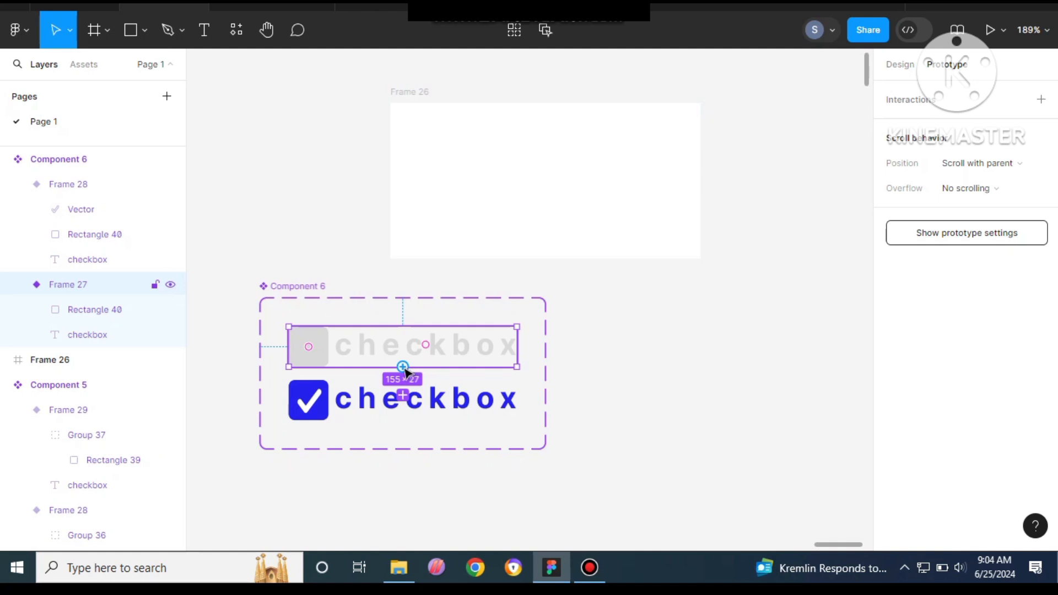
left_click_drag(403, 367, 398, 406)
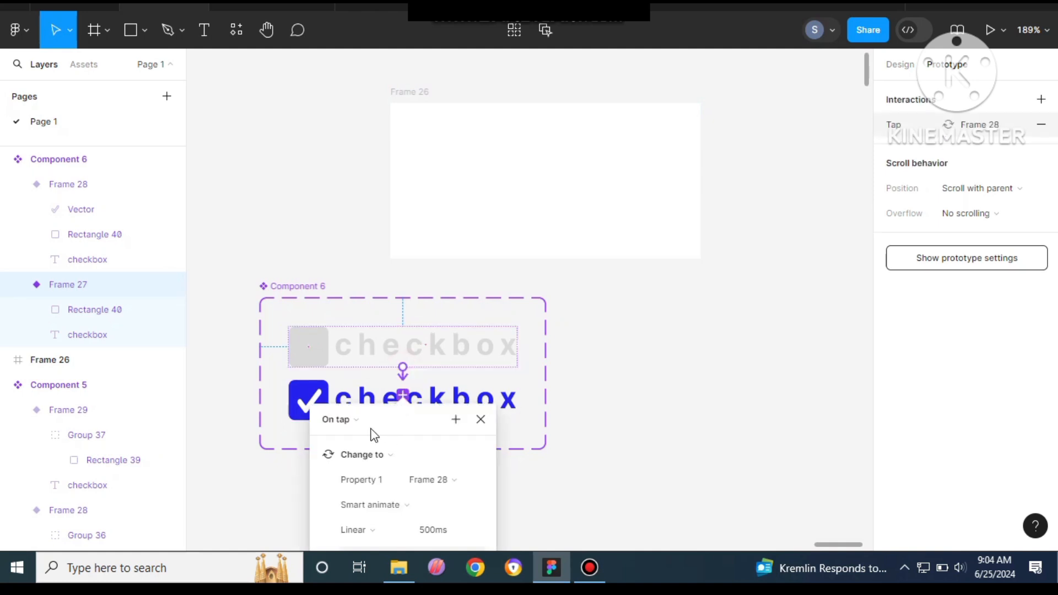
scroll(395, 446, "down", 2)
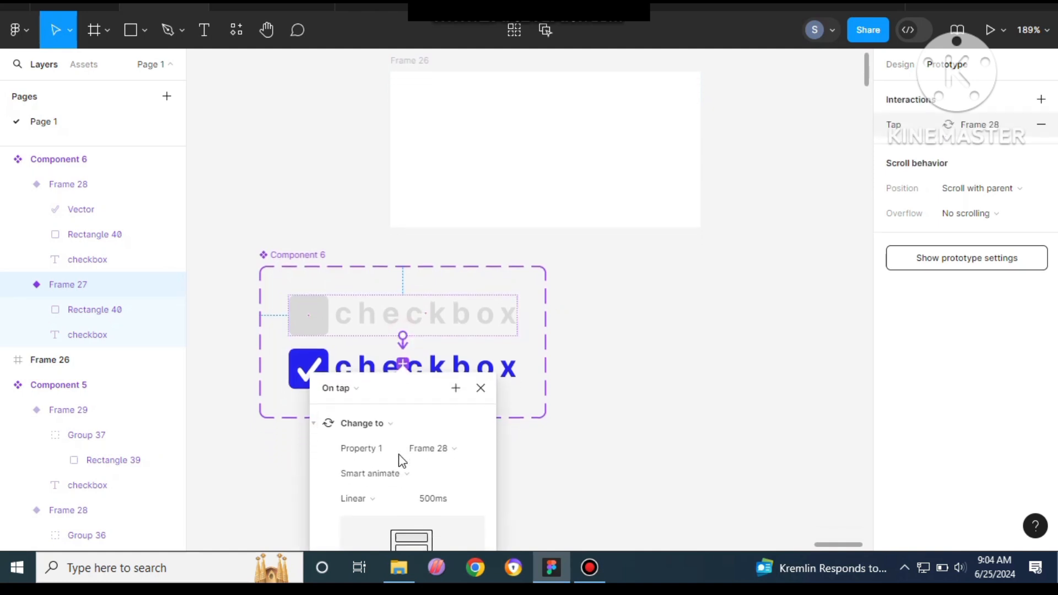
scroll(401, 460, "down", 1)
left_click(433, 477)
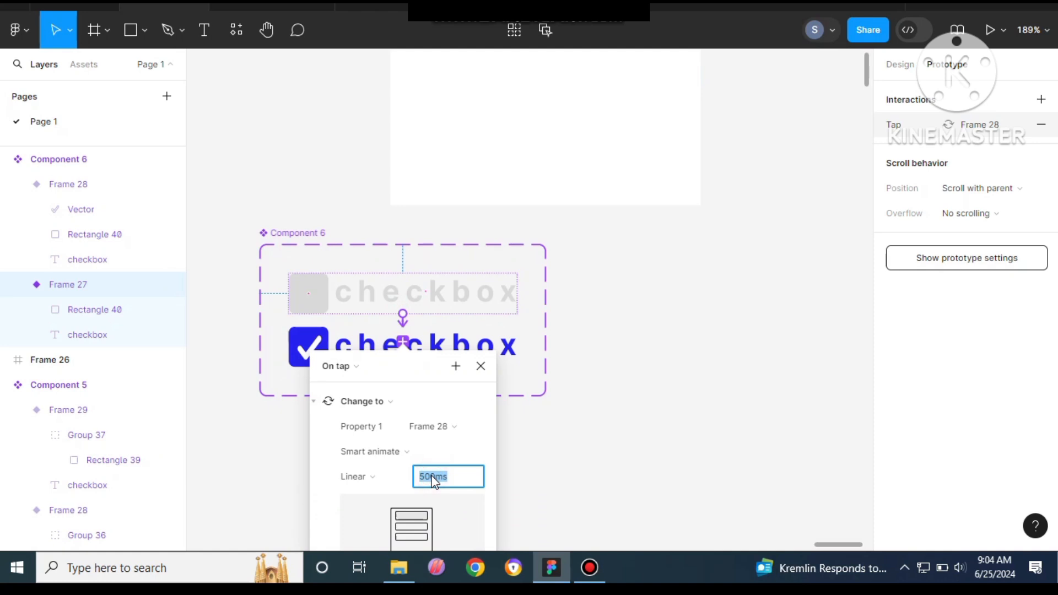
type("200")
key("Return")
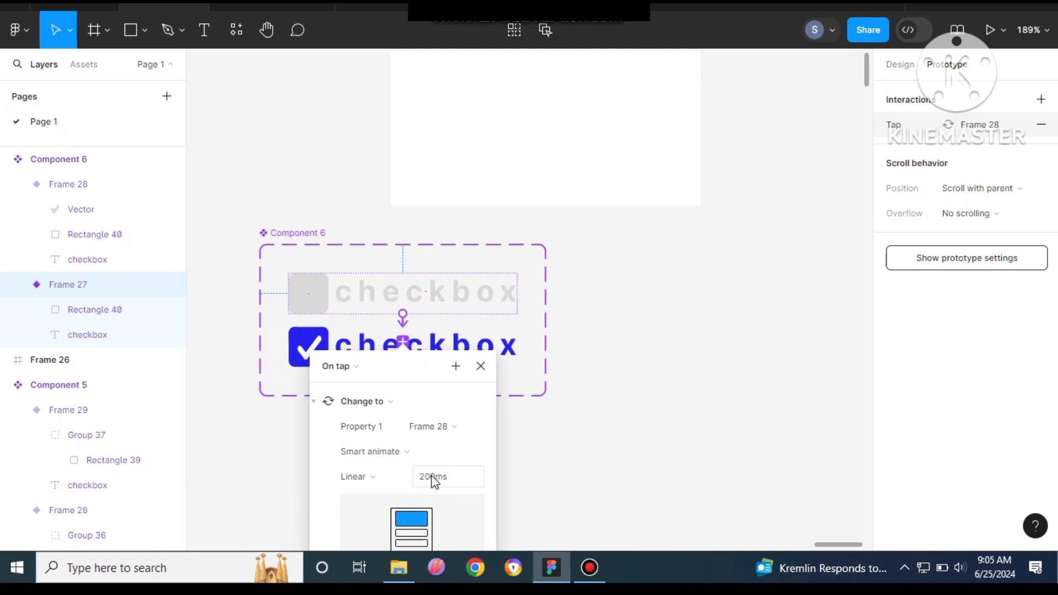
Add an on-tap prototype interaction from the blue checkbox variant back to the grey one, using Smart animate, Linear, 200 ms
left_click(600, 458)
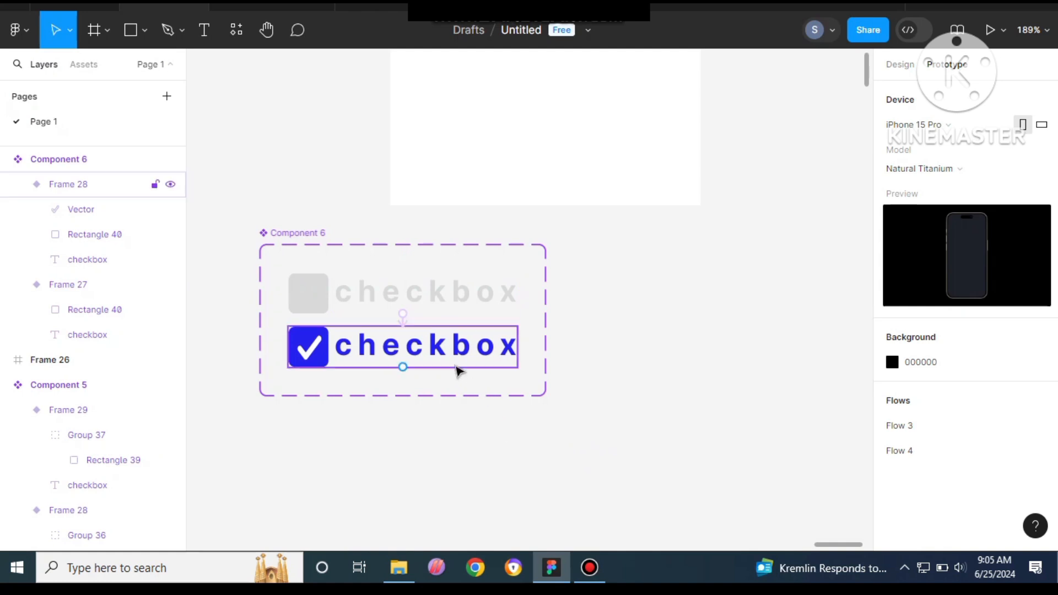
left_click(432, 348)
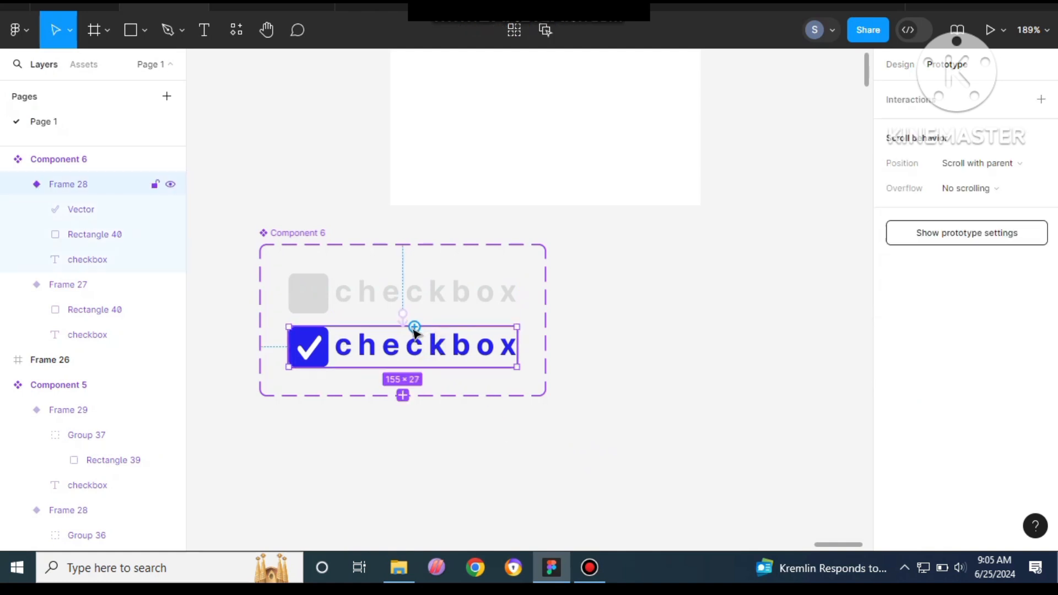
left_click_drag(414, 326, 425, 295)
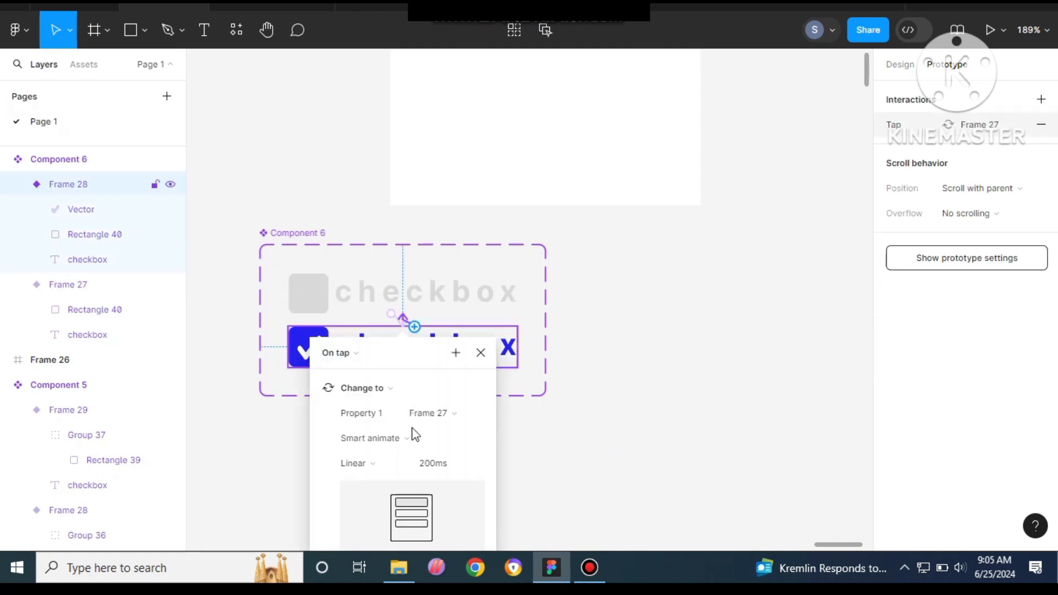
left_click(627, 439)
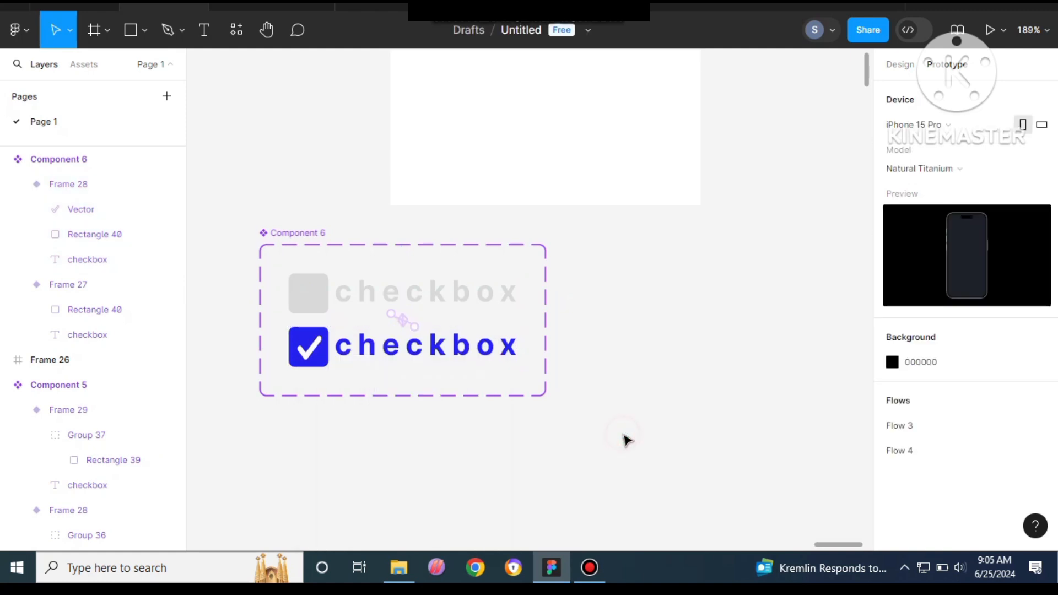
Place an instance of the Component 6 checkbox in the white Frame 26, and move that frame below the hourly forecast cards on the weather screen
scroll(622, 439, "up", 1)
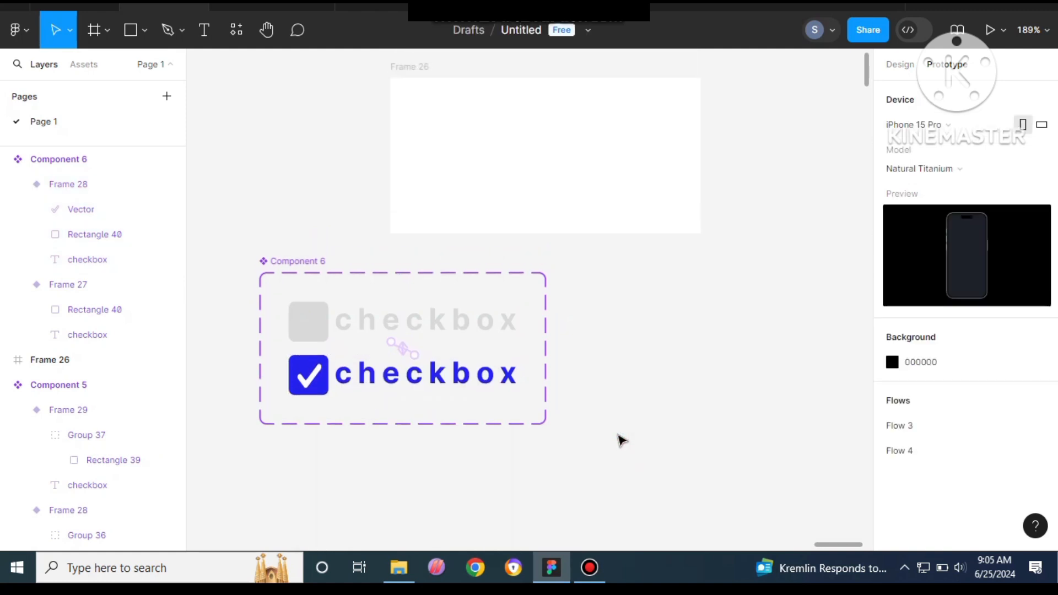
left_click(84, 65)
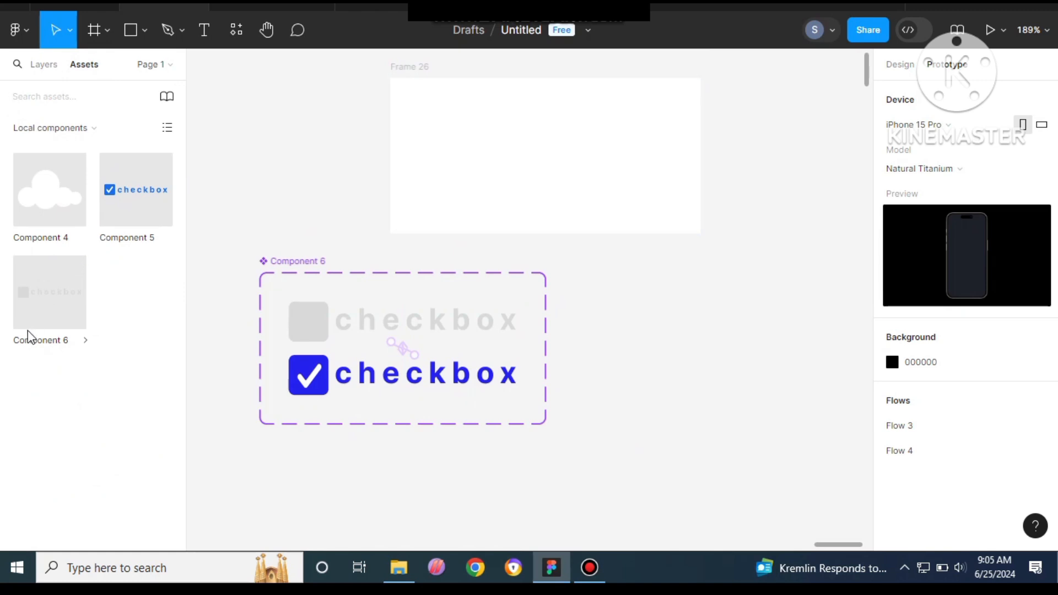
left_click_drag(33, 309, 650, 304)
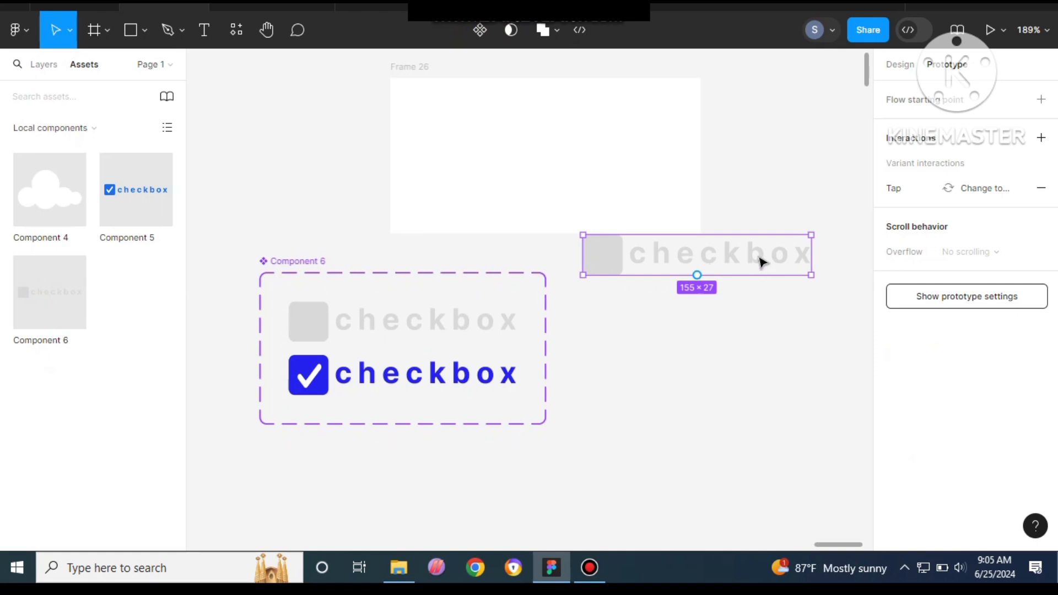
left_click_drag(760, 260, 488, 175)
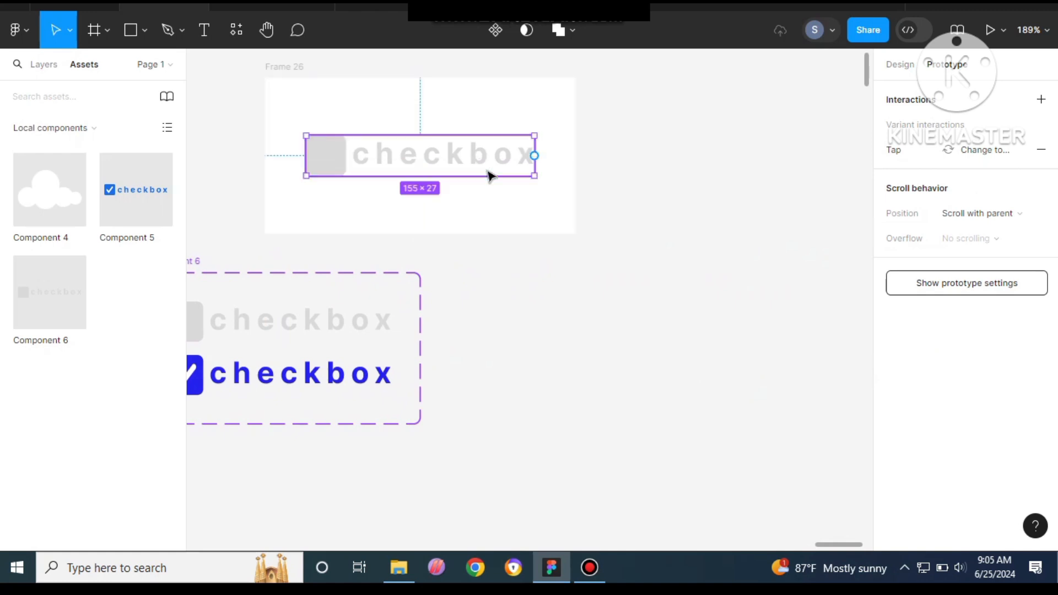
left_click(581, 309)
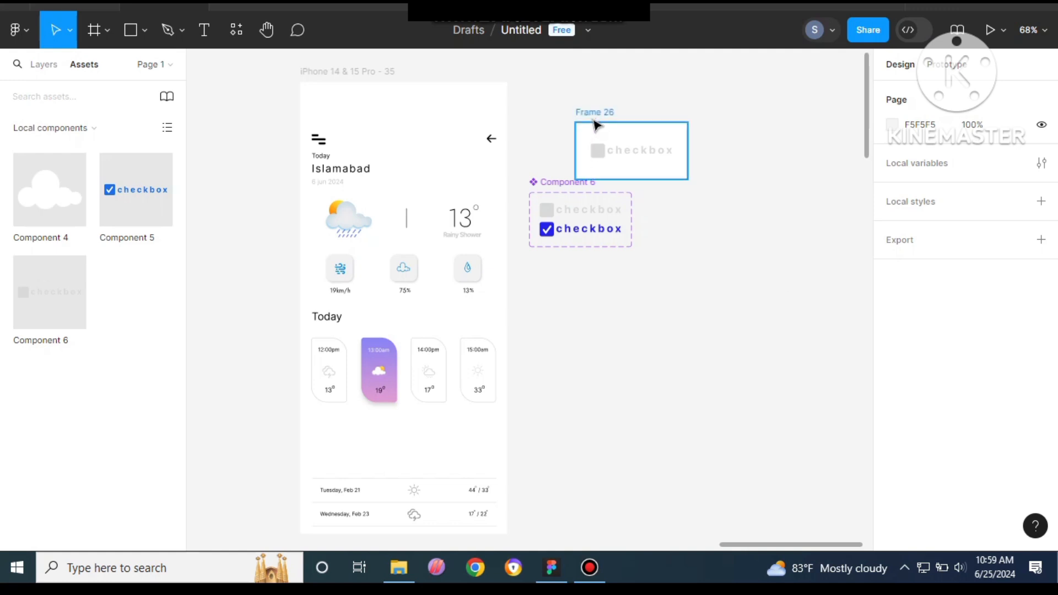
left_click_drag(596, 114, 364, 409)
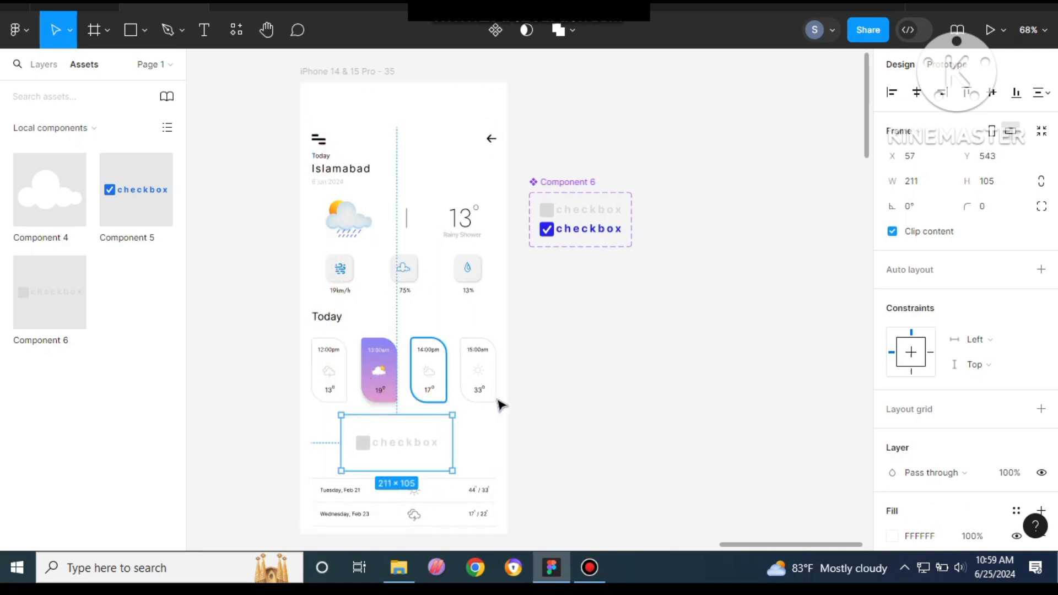
left_click(602, 394)
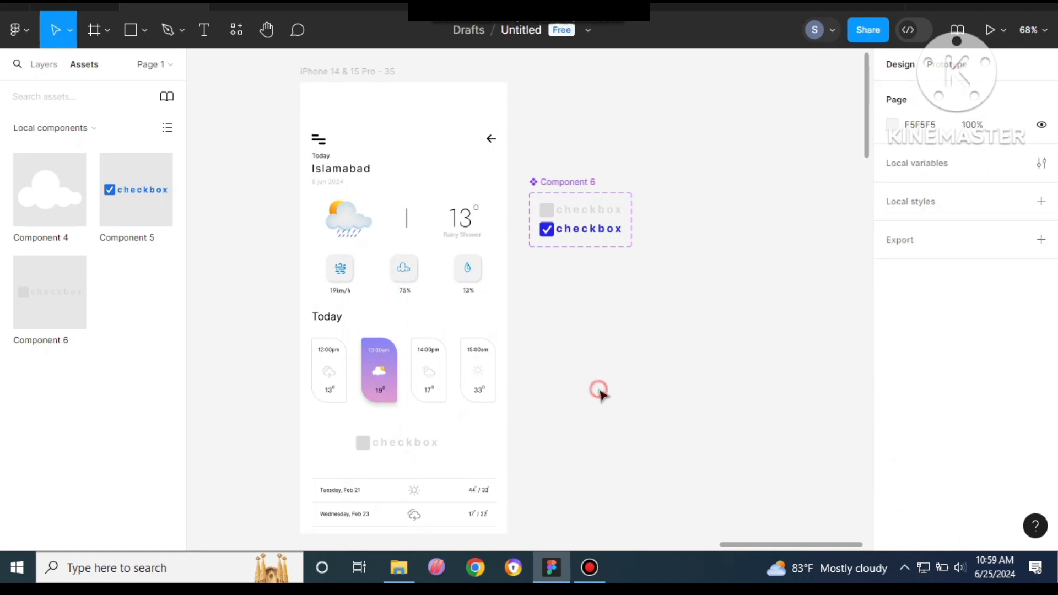
Present the iPhone weather screen as a prototype and test the checkbox by toggling it on and off
left_click(366, 76)
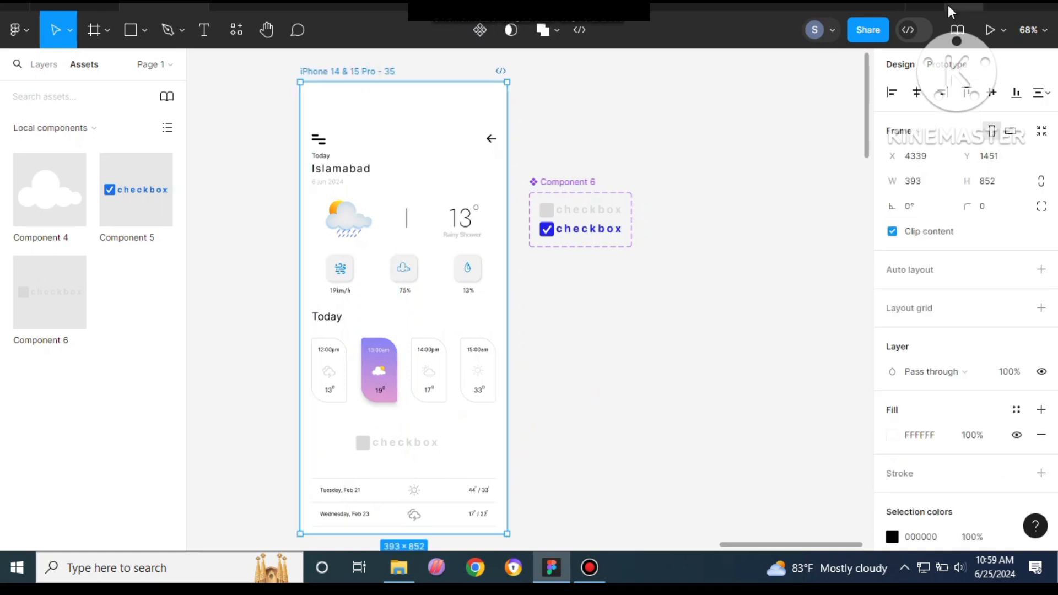
left_click(989, 29)
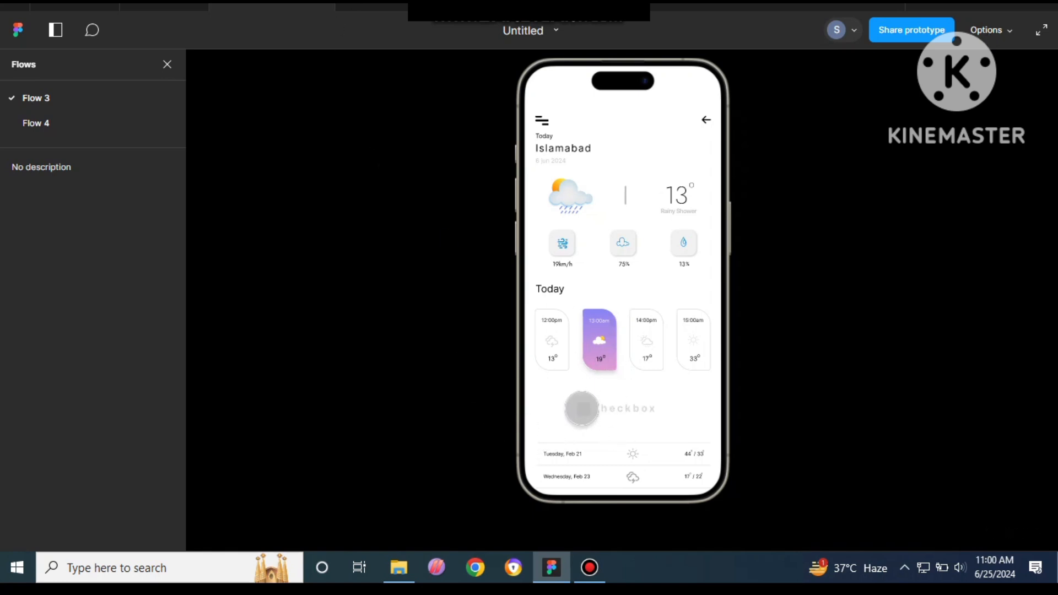
left_click(582, 408)
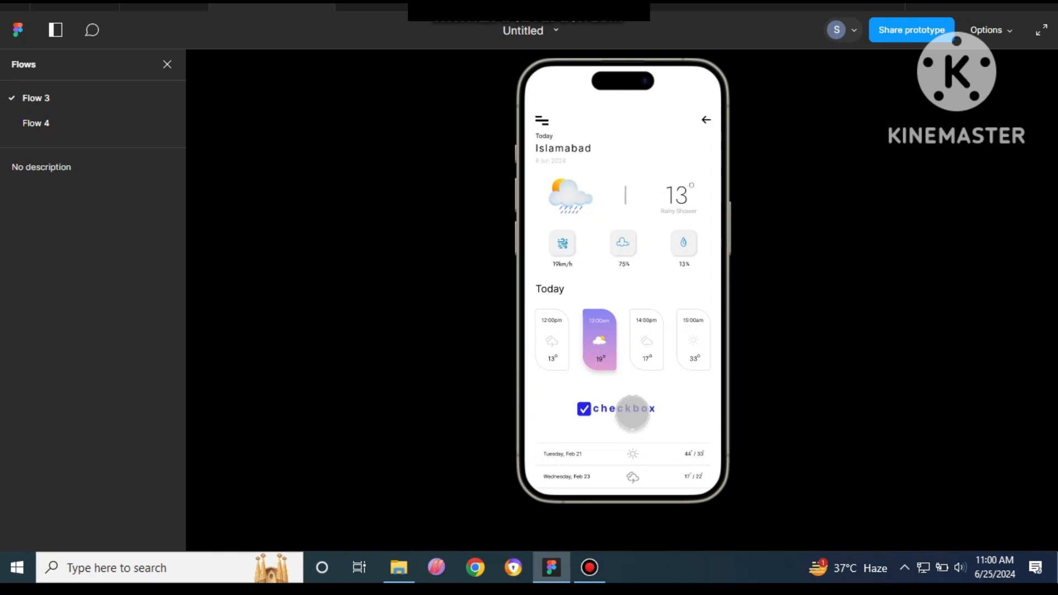
left_click(586, 409)
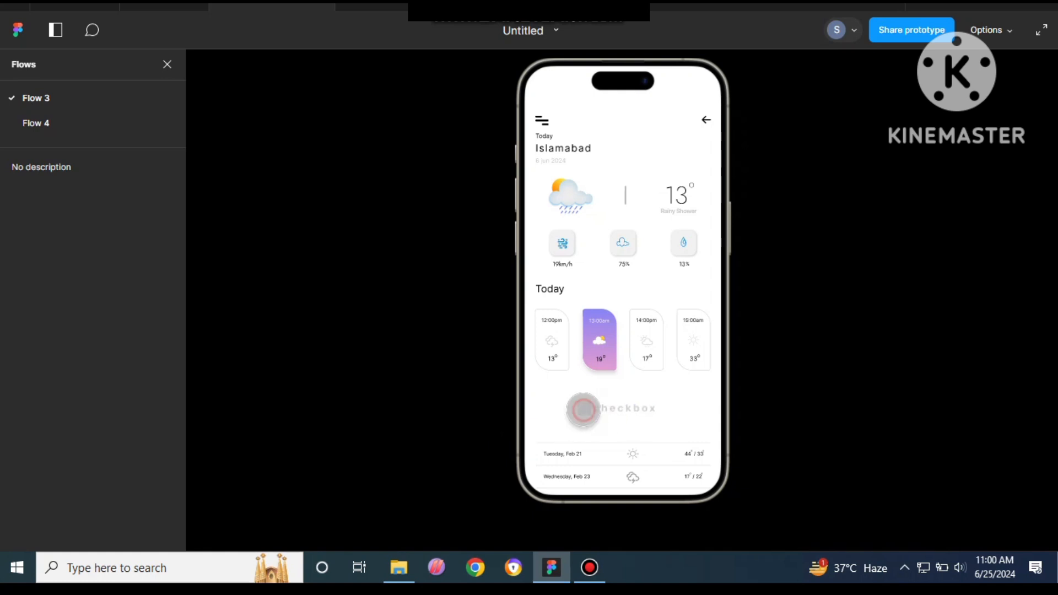
left_click(581, 410)
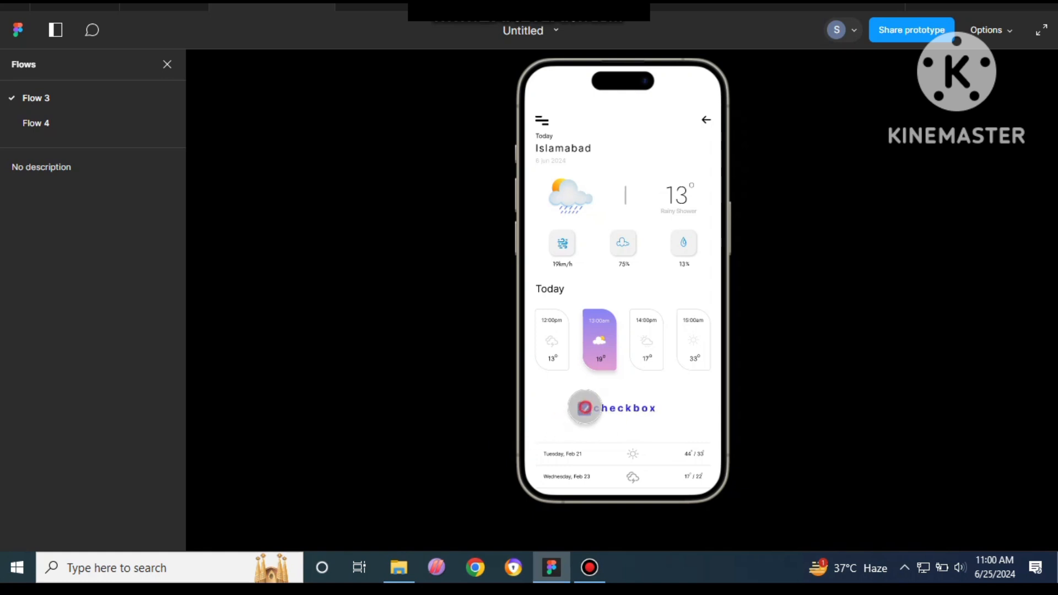